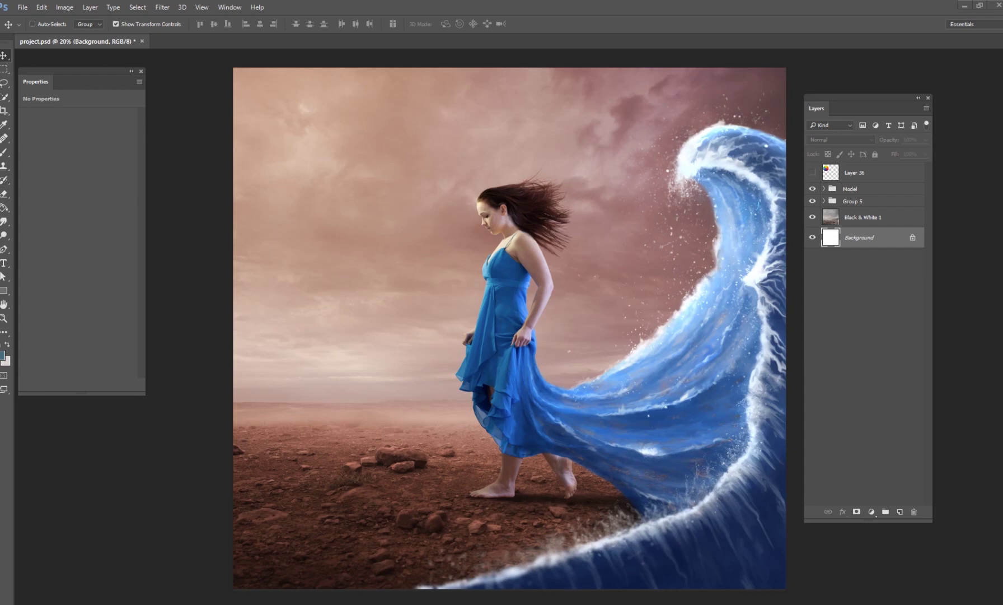
Step: Switch to the Gumroad creator profile in Chrome and scroll through its Photoshop tutorial product grid
click(488, 571)
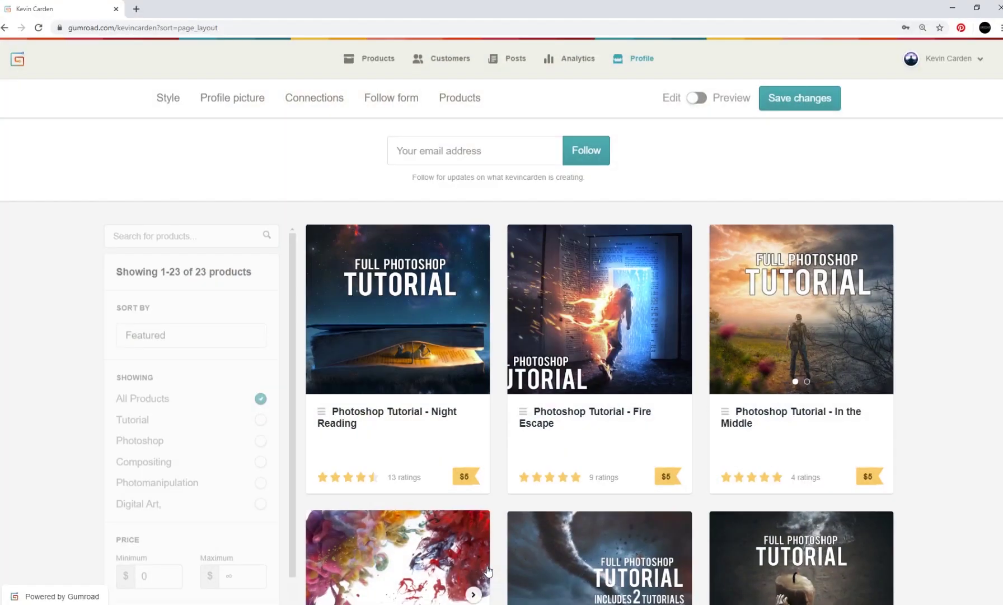
scroll(525, 313, down, 2)
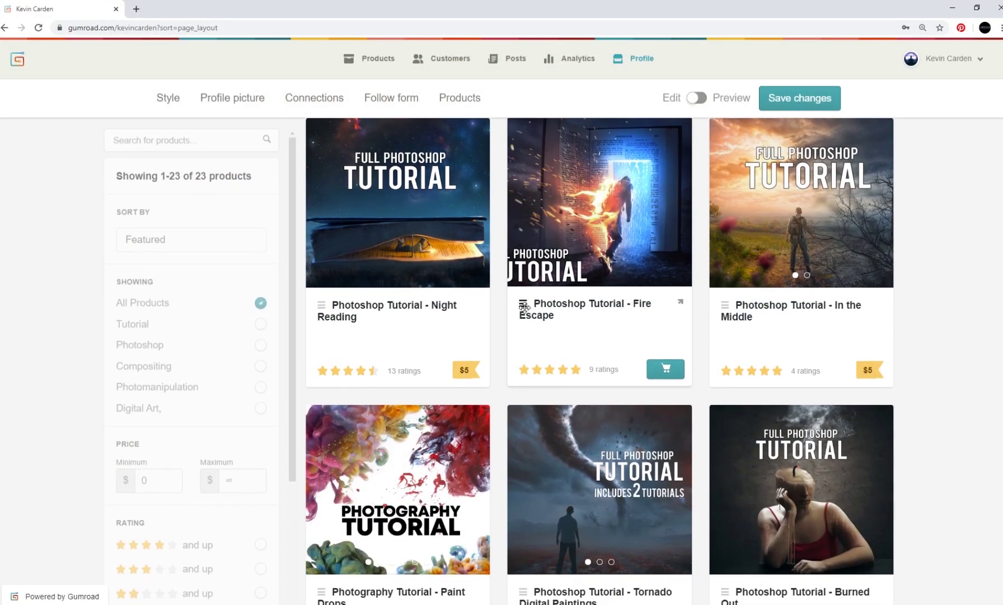
scroll(525, 311, down, 10)
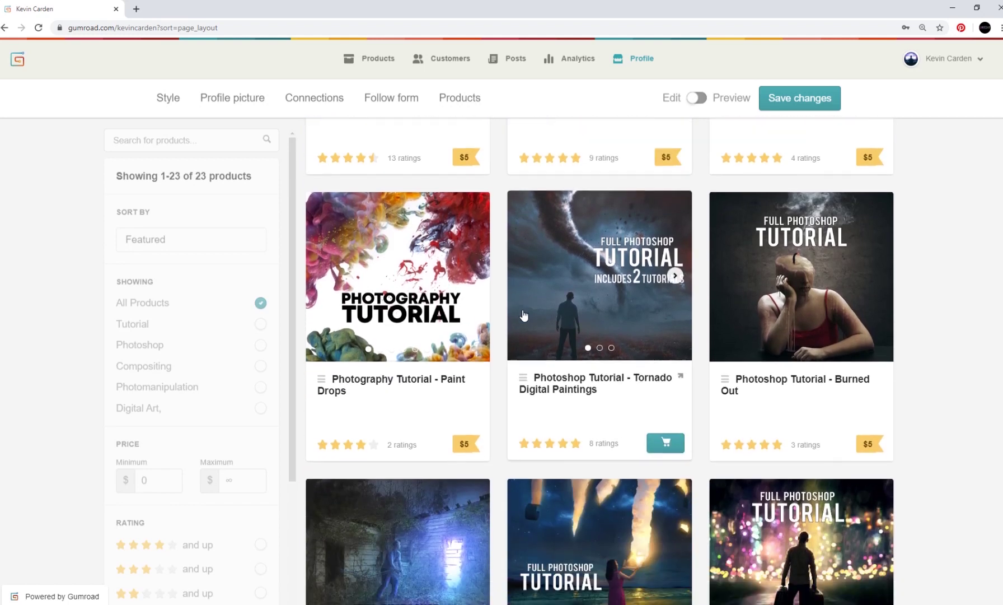
scroll(524, 315, down, 4)
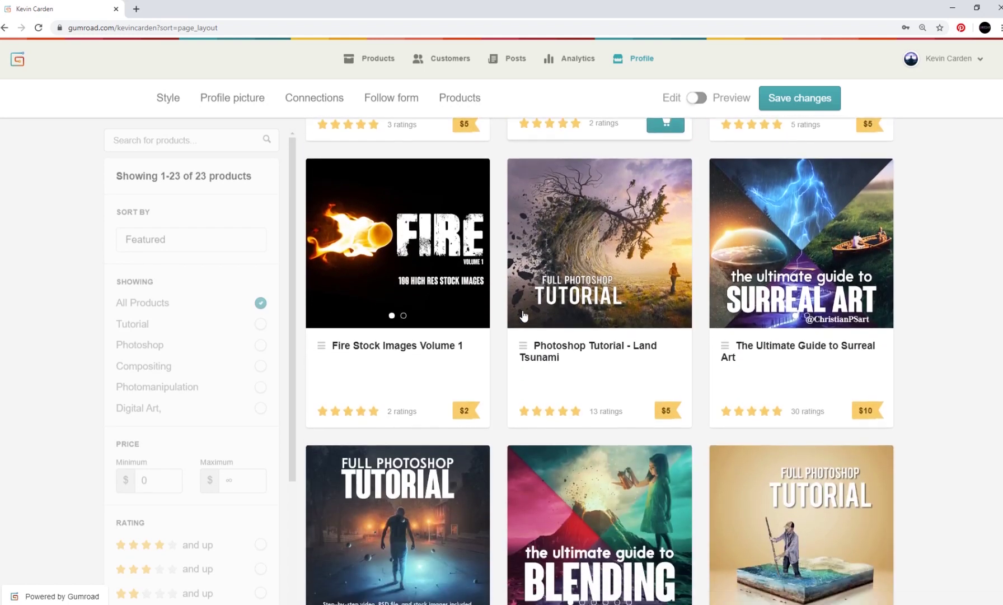
scroll(523, 311, down, 7)
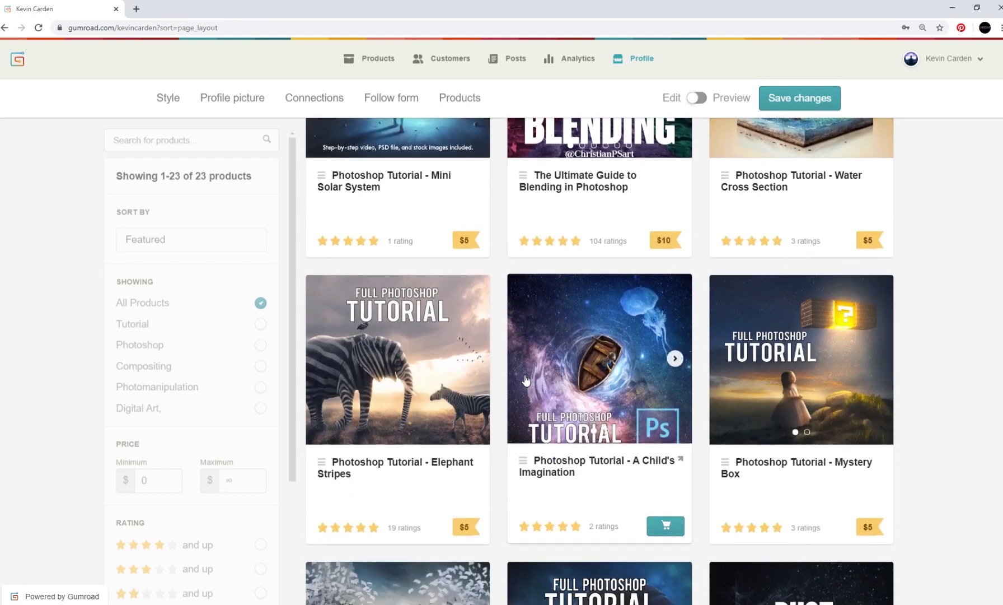
scroll(523, 381, down, 5)
scroll(526, 380, up, 6)
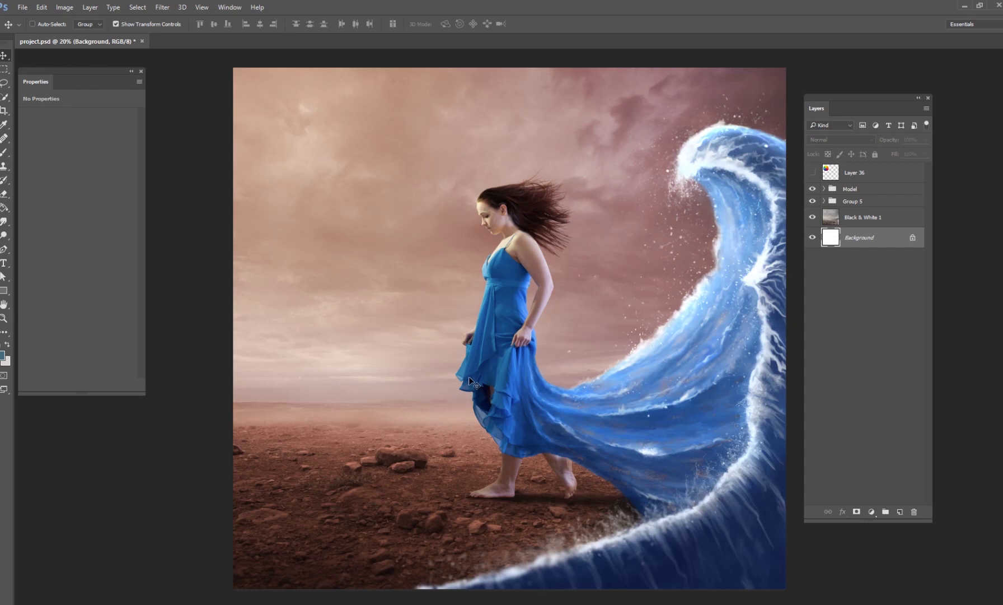
Step: Show the colour wheel Layer 36 and add a new empty Layer 37 above it
click(812, 173)
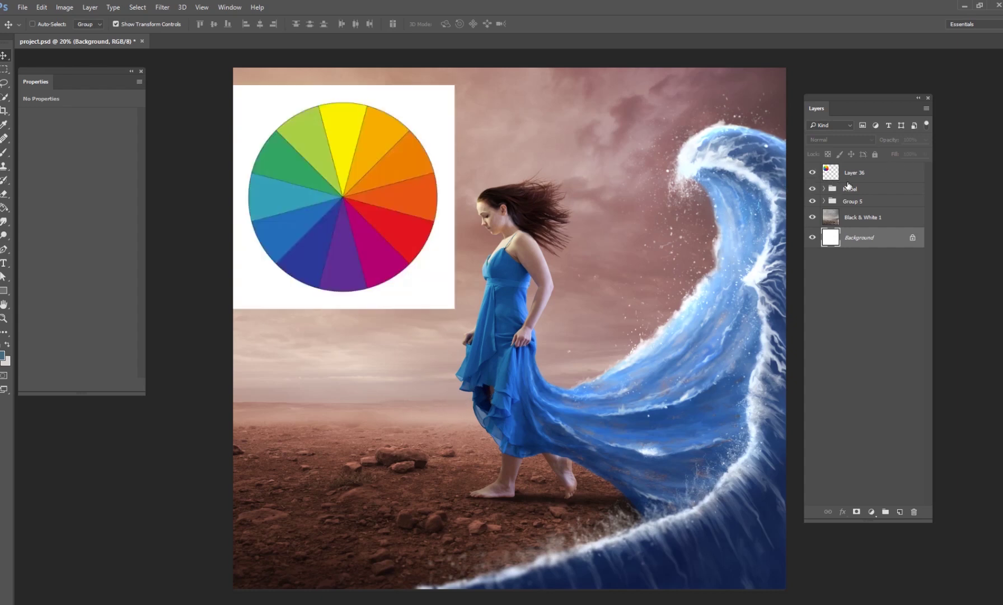
click(871, 177)
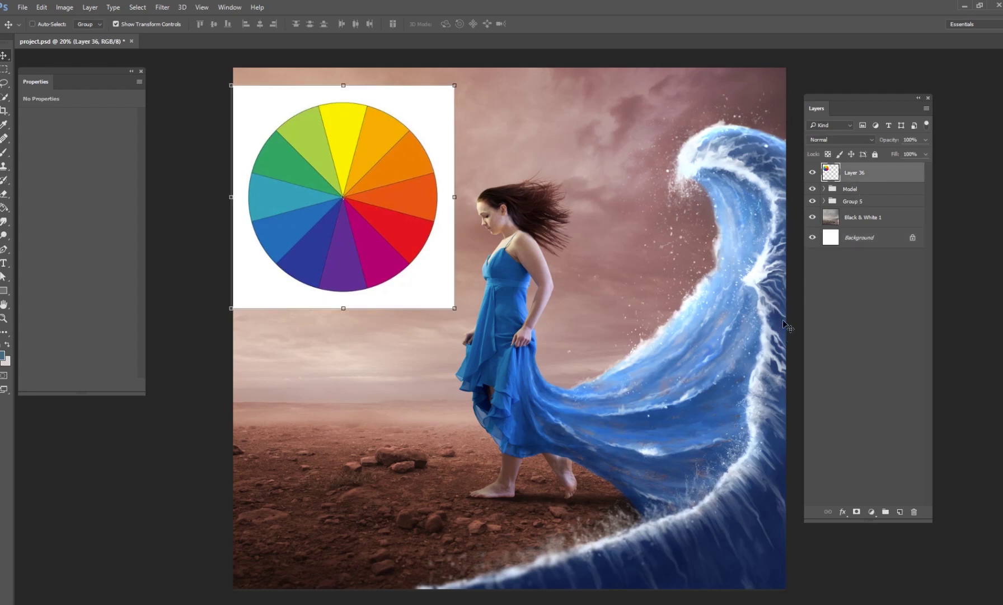
click(901, 512)
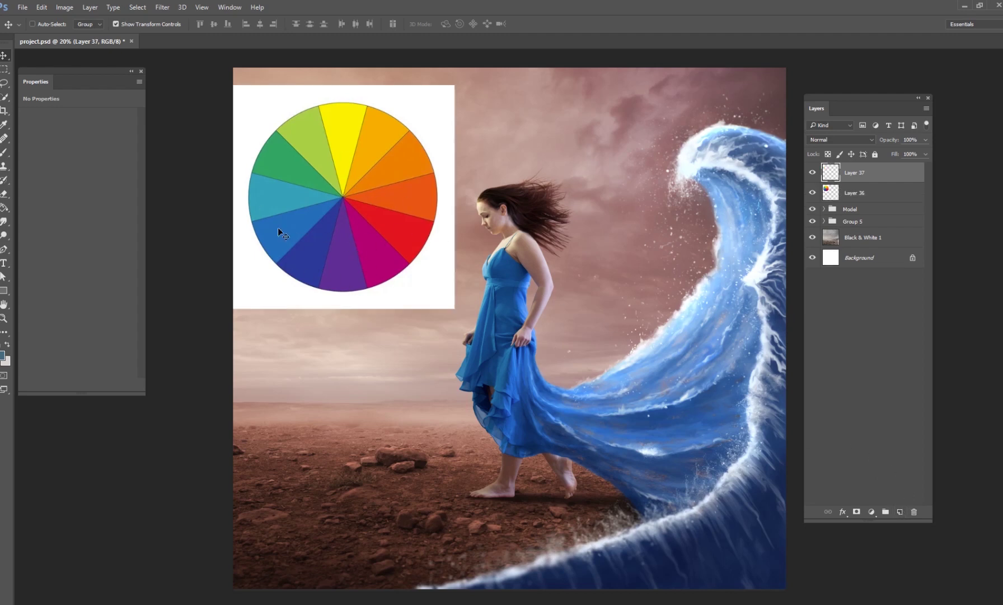
Step: Set the foreground colour to black (000000) and prepare a 39 px brush
key(i)
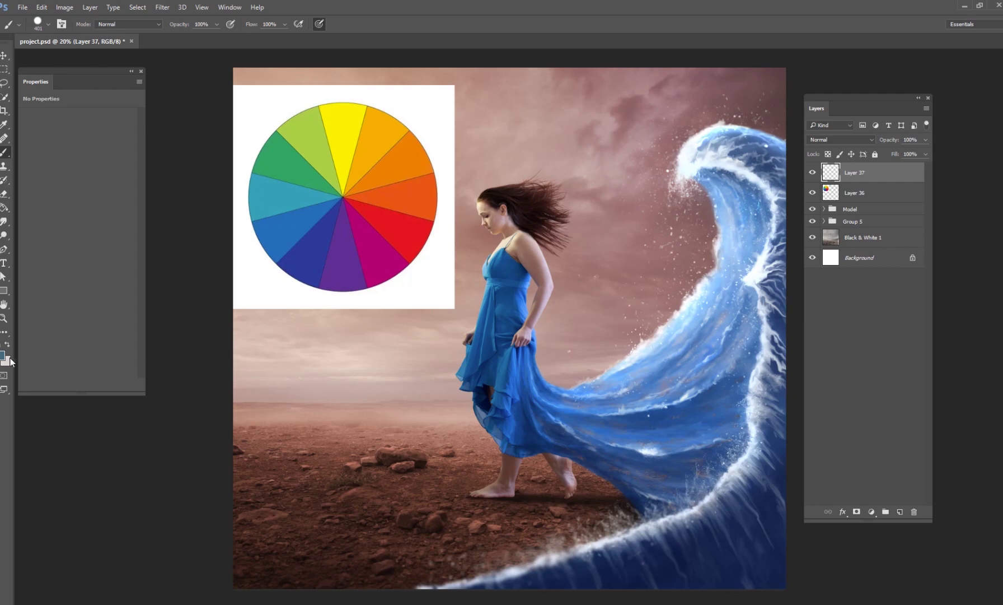
click(3, 356)
text(000000)
click(778, 387)
key(b)
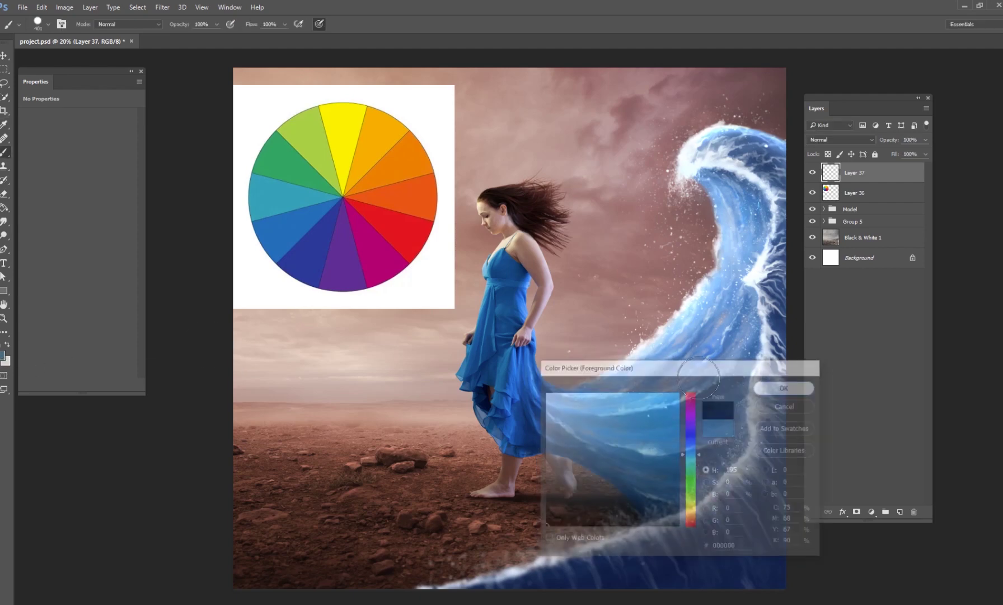
right_click(669, 384)
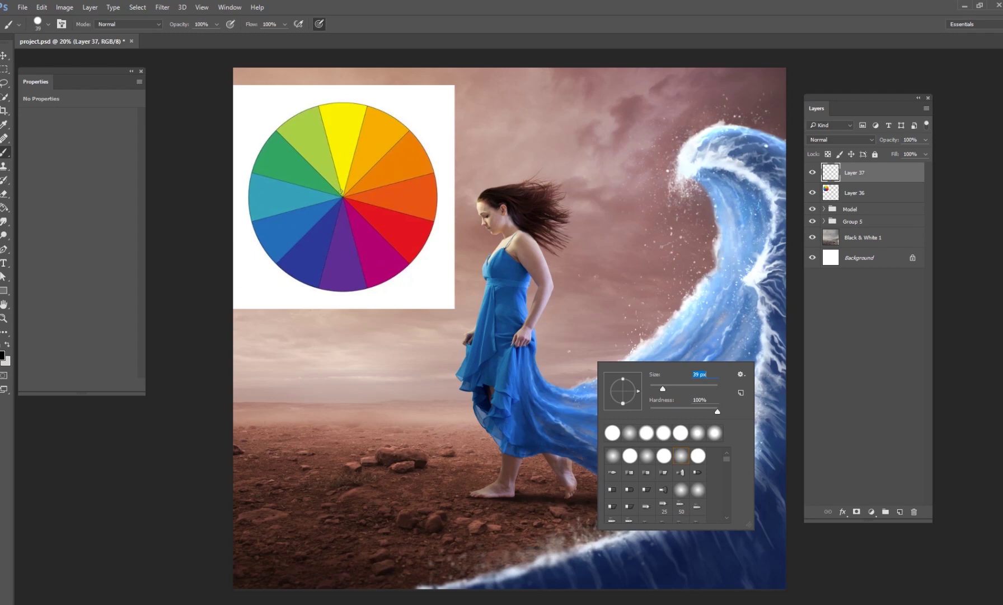
key(Return)
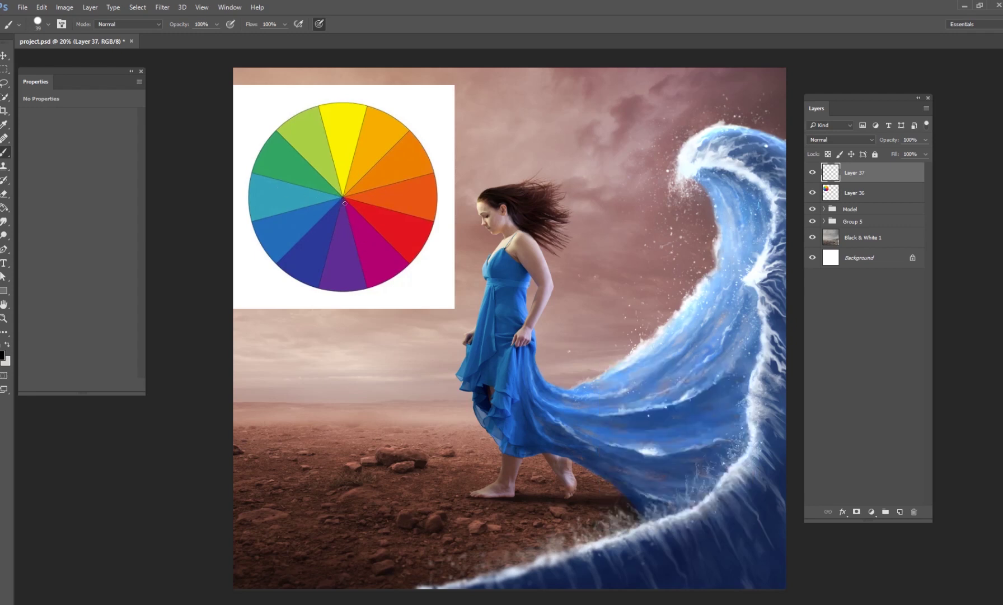
mouse_move(343, 200)
mouse_down()
mouse_move(363, 268)
mouse_move(383, 287)
mouse_move(416, 270)
mouse_move(342, 196)
mouse_up()
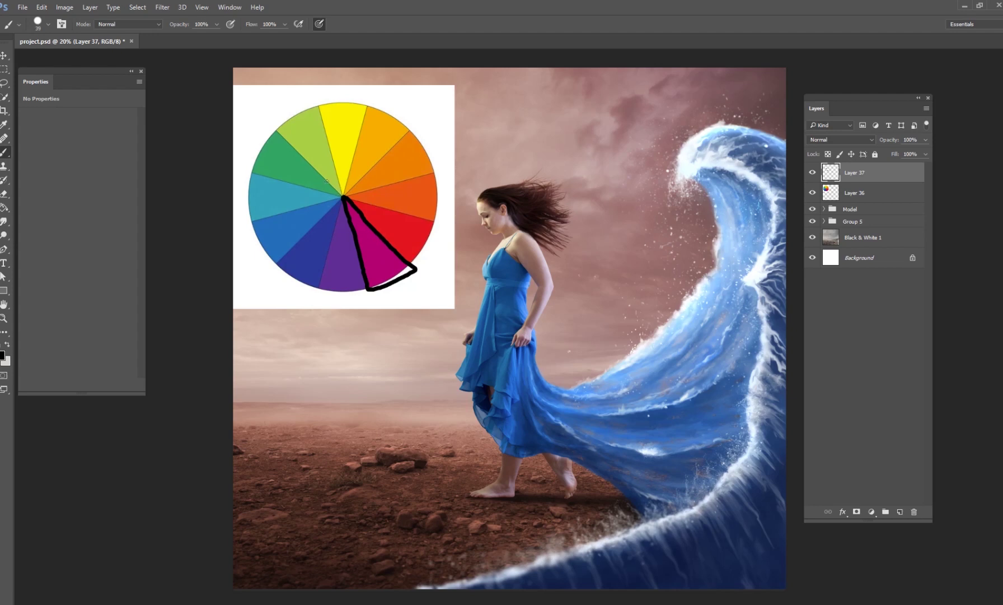
mouse_move(342, 196)
mouse_down()
mouse_move(321, 119)
mouse_move(282, 120)
mouse_move(358, 206)
mouse_move(315, 143)
mouse_up()
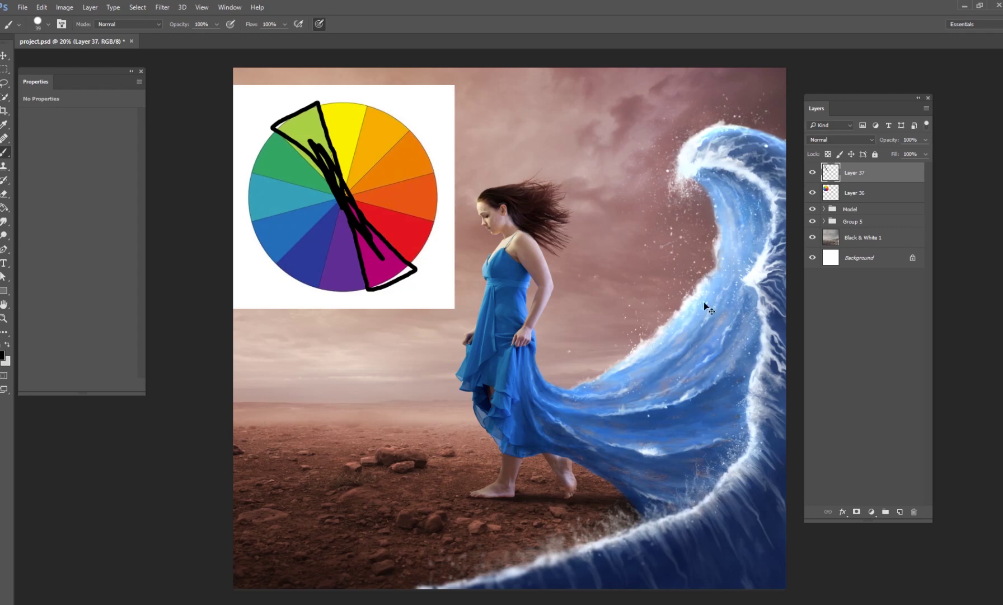
key(ctrl+z)
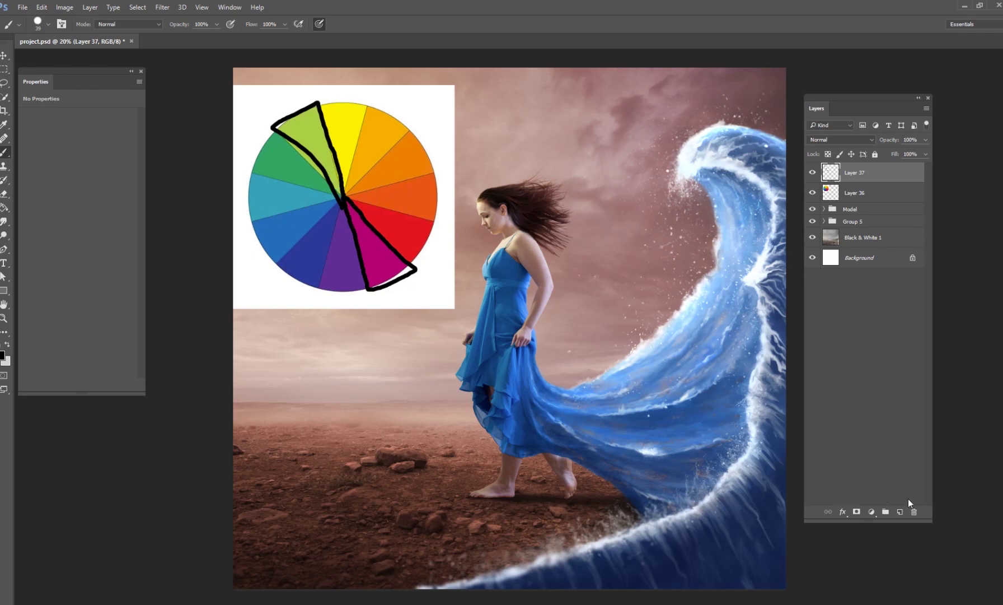
key(ctrl+z)
alt+click(381, 249)
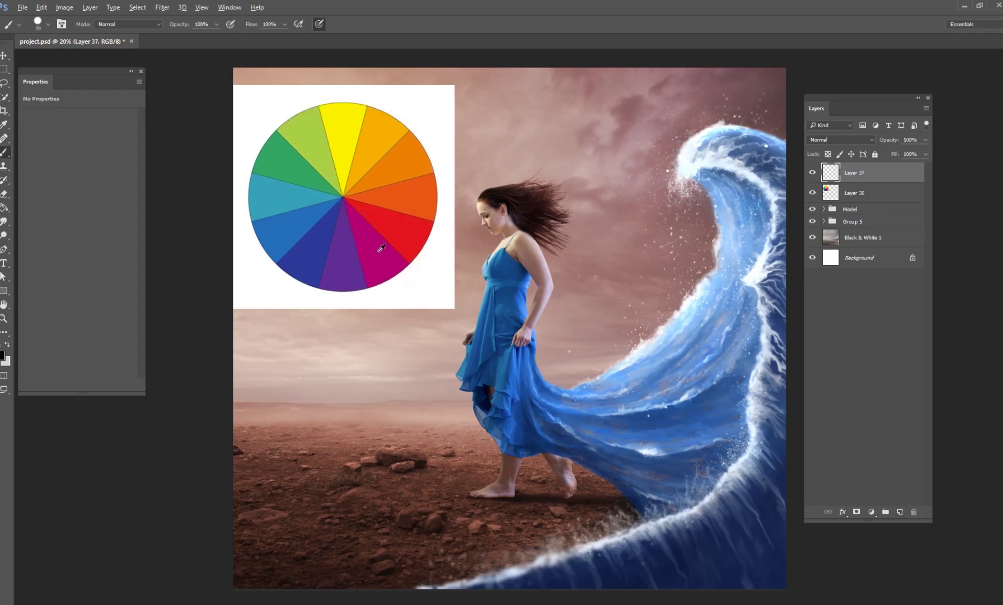
right_click(481, 270)
drag(538, 285, 561, 295)
key(Return)
click(560, 153)
mouse_move(553, 174)
mouse_down()
mouse_move(594, 136)
mouse_move(577, 191)
mouse_up()
key(ctrl+i)
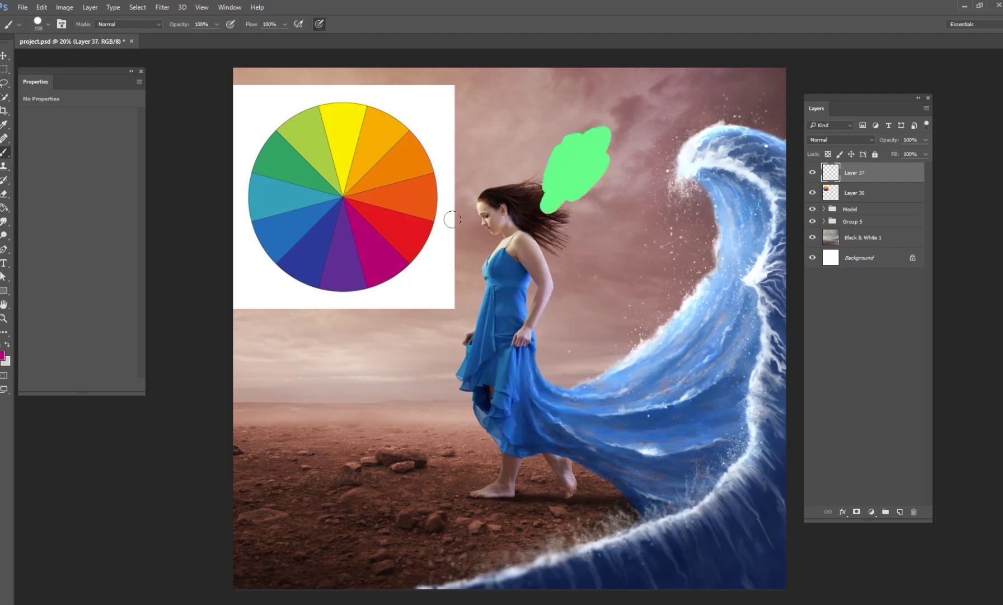
click(914, 511)
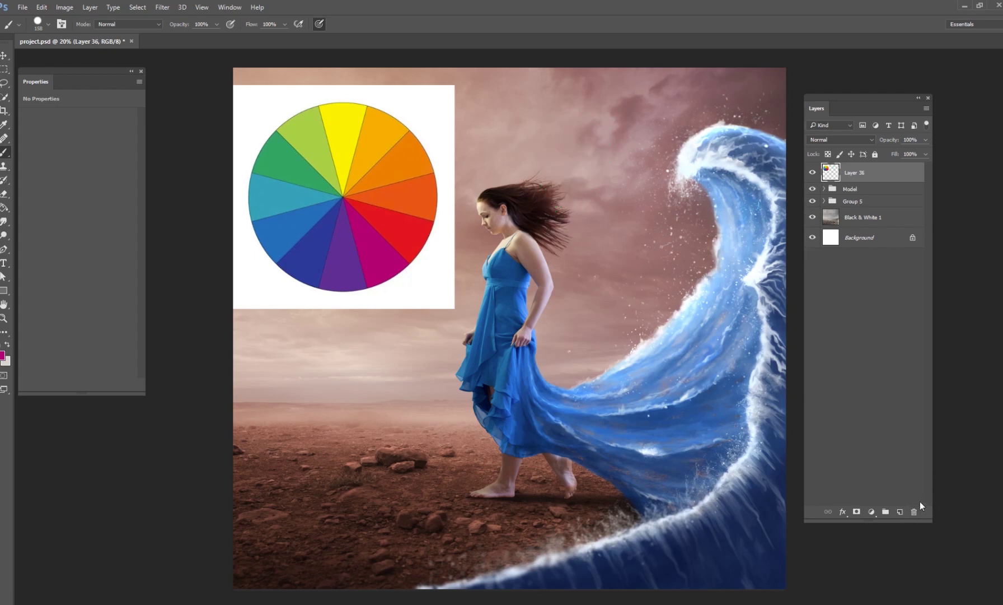
click(900, 512)
right_click(442, 293)
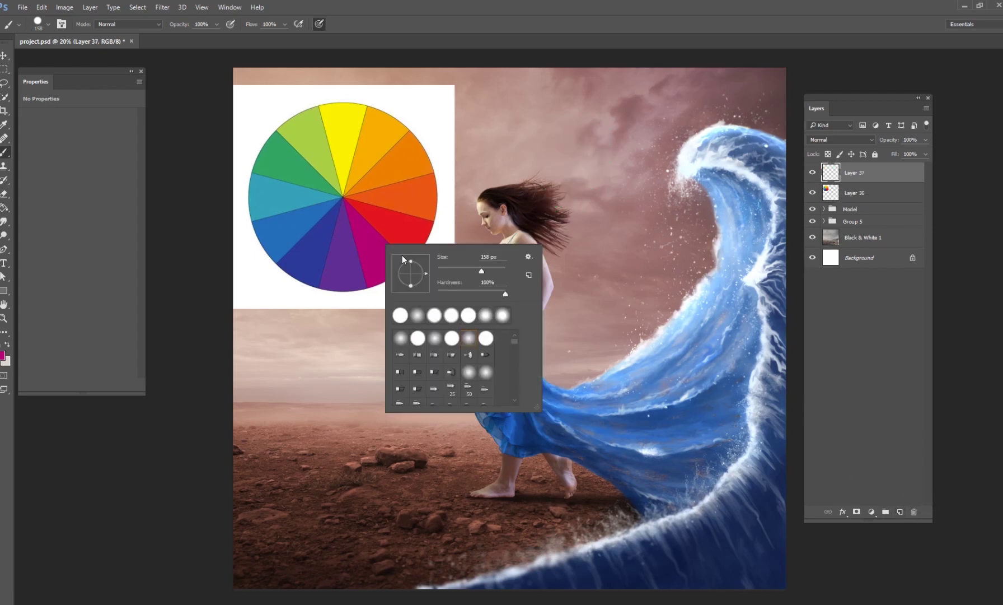
drag(463, 271, 454, 271)
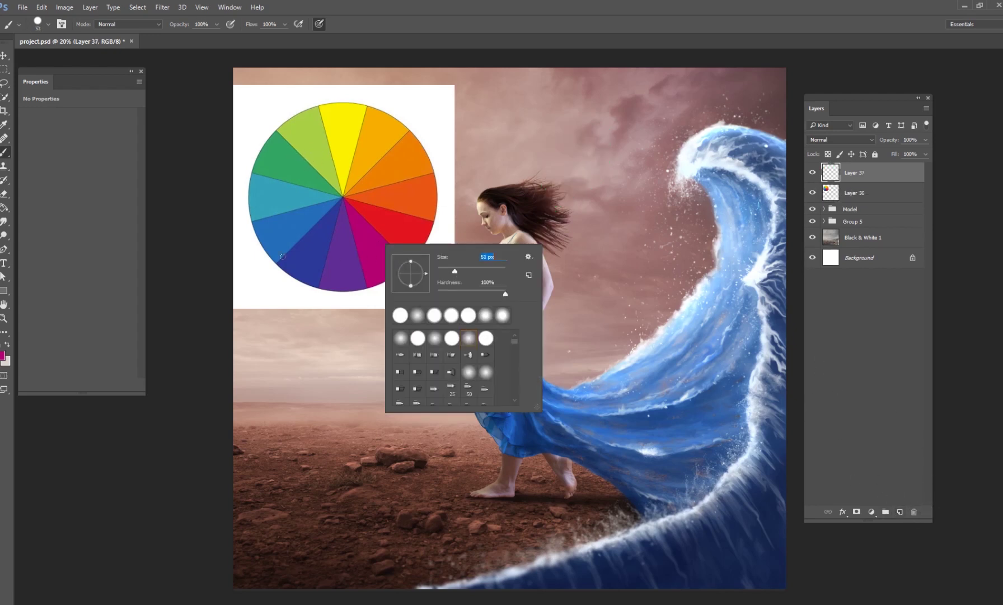
click(3, 355)
drag(551, 518, 533, 546)
click(772, 387)
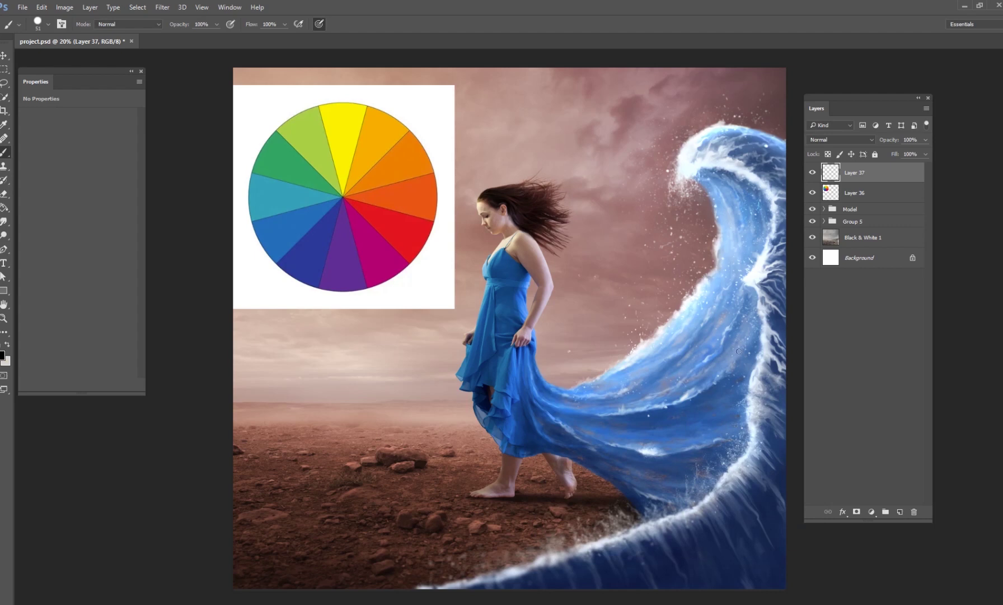
click(812, 192)
Step: Select Black & White 1, sample the desert sky's pinkish tone, then select Layer 37
click(845, 239)
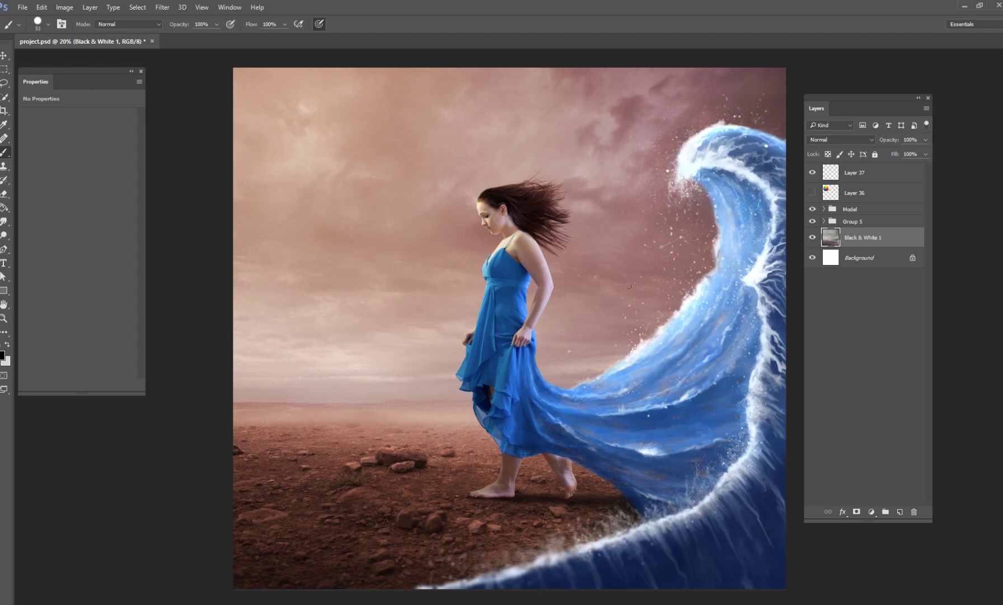
click(4, 123)
drag(417, 257, 487, 230)
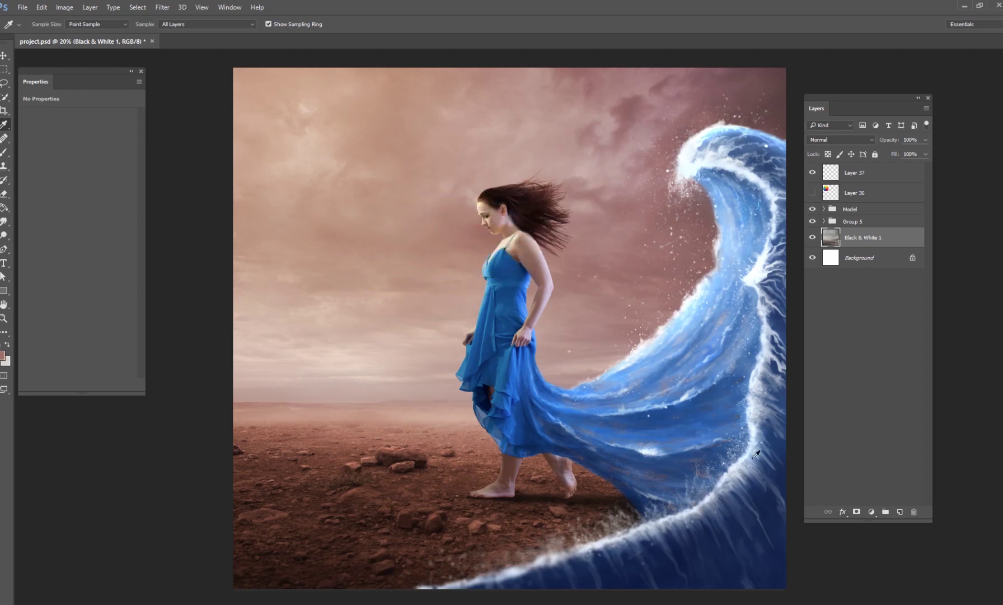
click(869, 178)
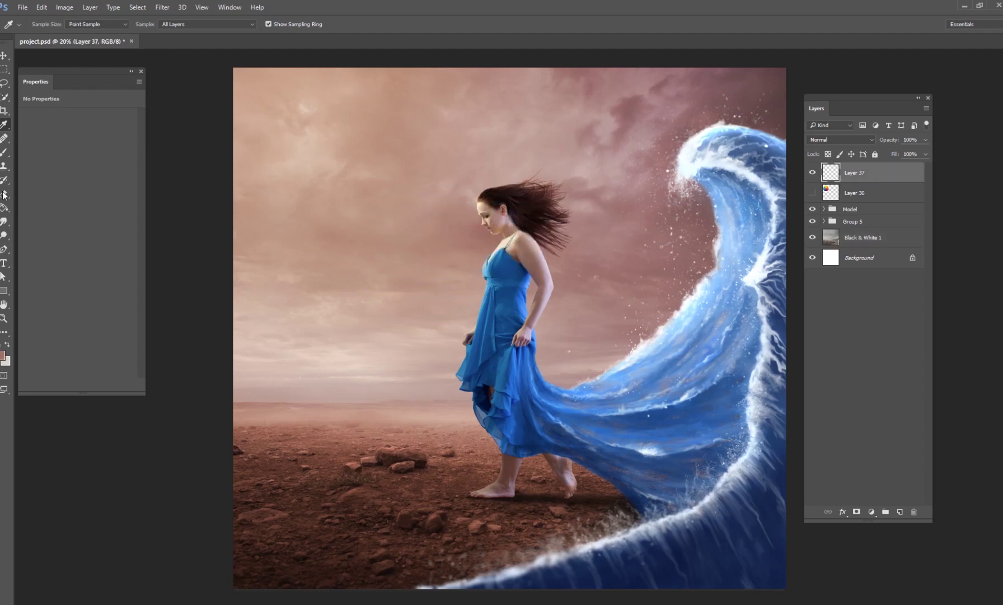
Step: Paint a large blob of the sampled sky colour on Layer 37 and invert it to teal
click(2, 152)
right_click(481, 256)
drag(346, 320, 345, 342)
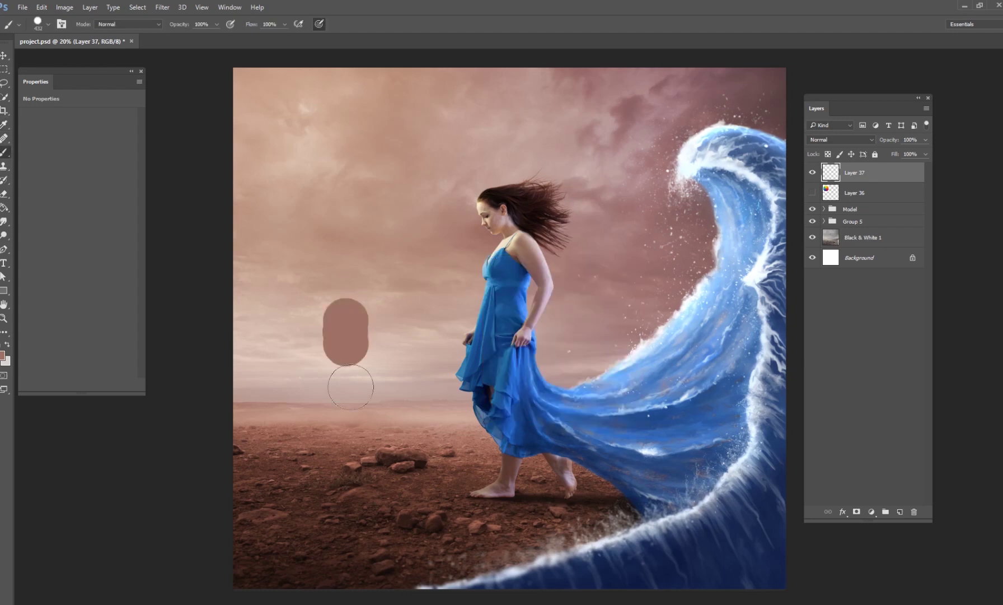
mouse_move(351, 386)
mouse_down()
mouse_move(363, 403)
mouse_move(397, 383)
mouse_move(425, 315)
mouse_move(339, 386)
mouse_move(332, 359)
mouse_move(396, 299)
mouse_move(402, 393)
mouse_move(402, 286)
mouse_move(392, 407)
mouse_move(394, 363)
mouse_up()
click(4, 56)
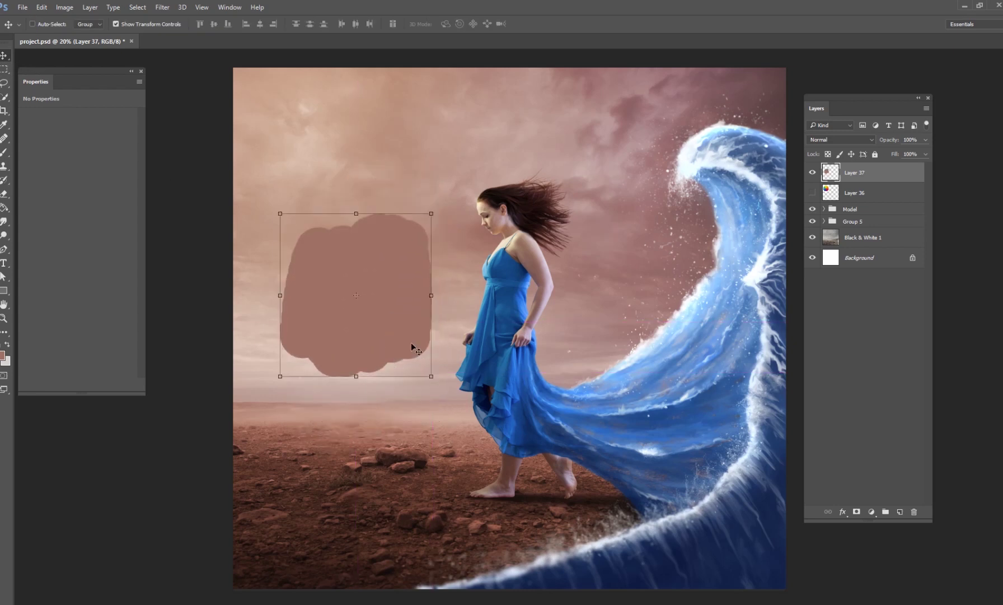
key(ctrl)
key(ctrl+i)
drag(414, 319, 541, 291)
Step: Show the colour wheel and move the teal blob onto it to compare hues
click(813, 192)
click(856, 192)
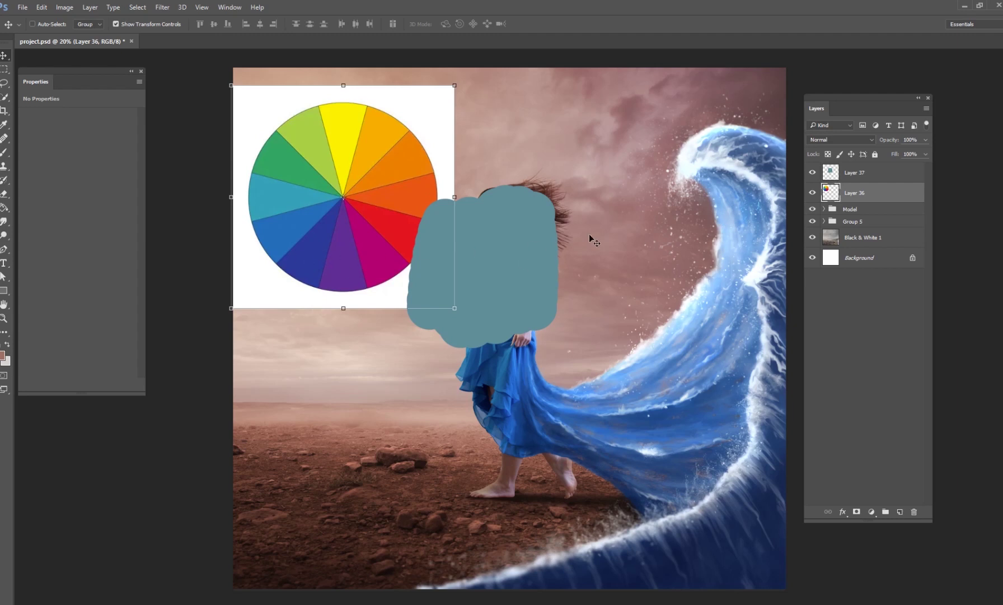
click(851, 175)
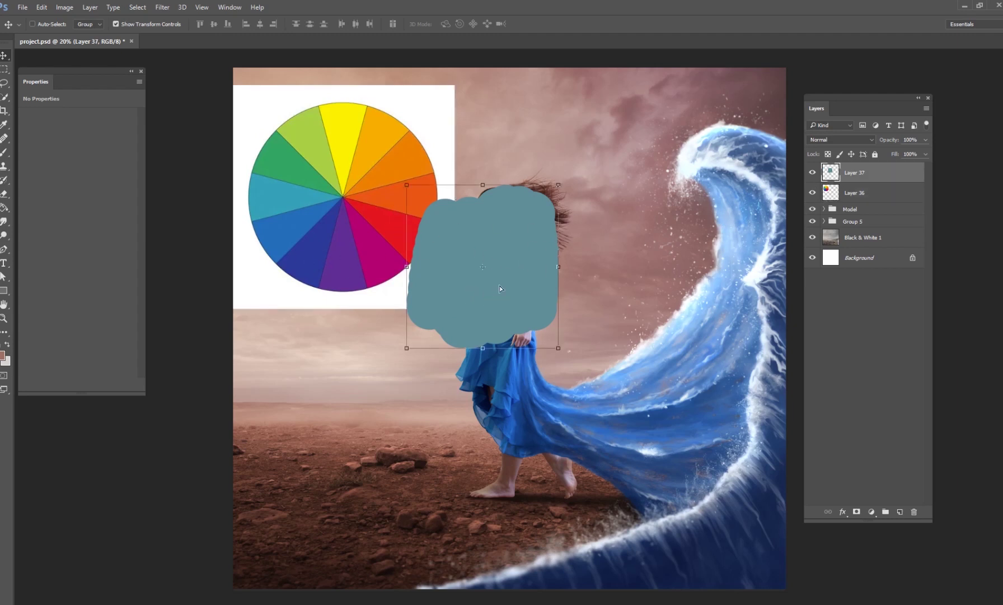
drag(500, 288, 301, 269)
drag(256, 312, 283, 207)
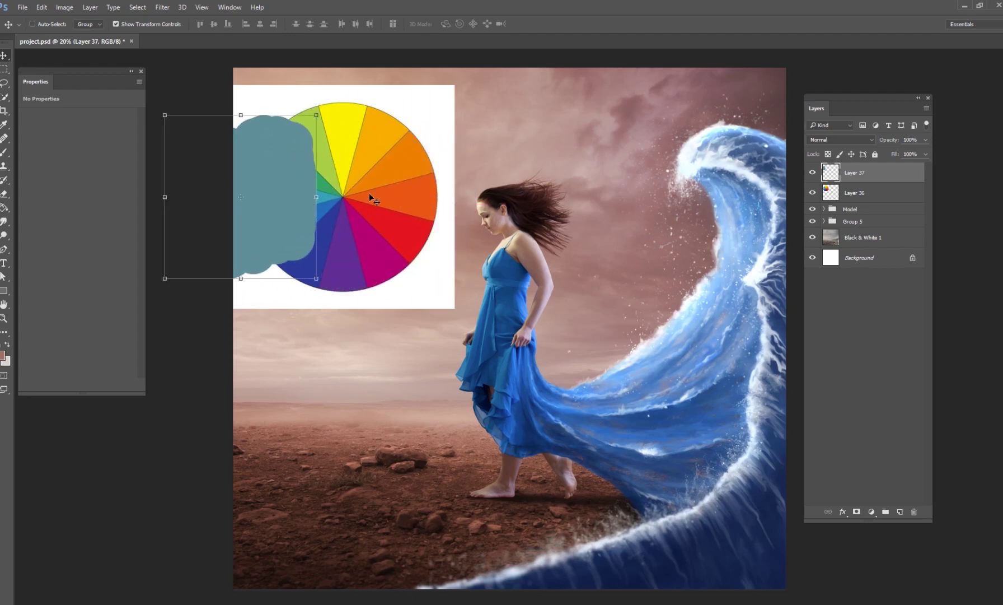
drag(309, 209, 564, 206)
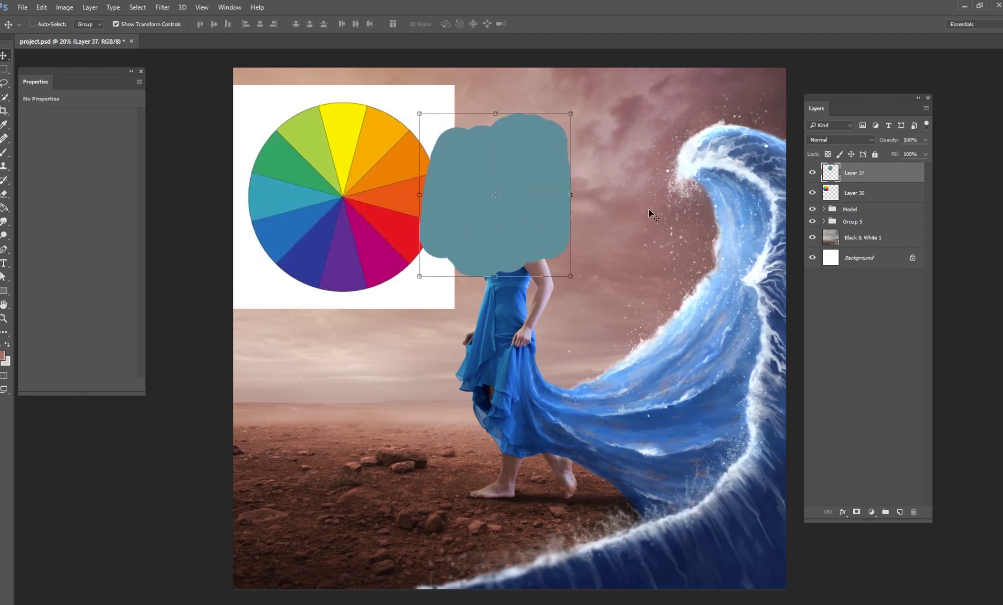
Step: Hide the colour wheel and place the teal blob in the sky left of the model
click(812, 192)
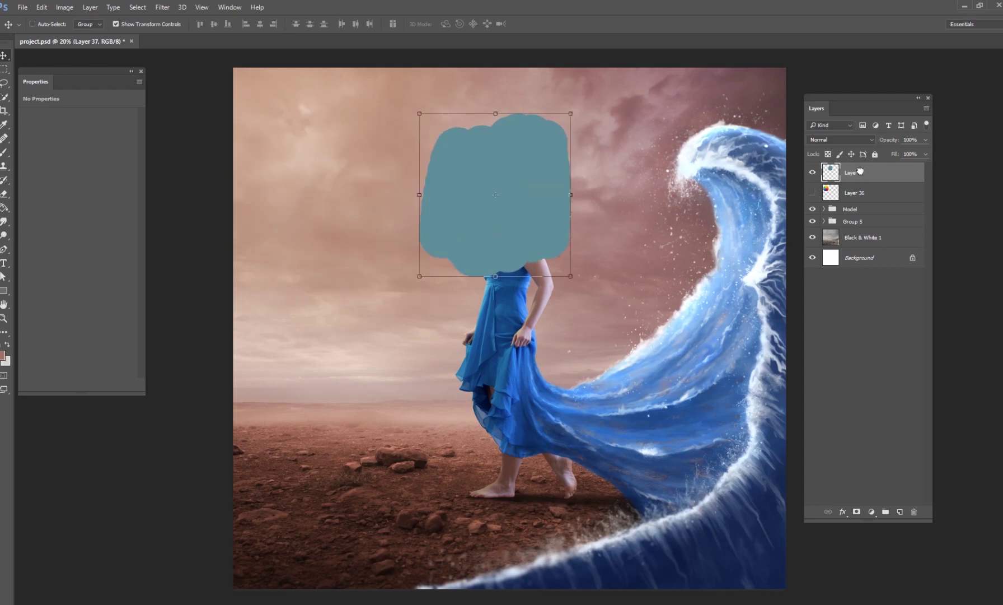
drag(533, 232, 407, 307)
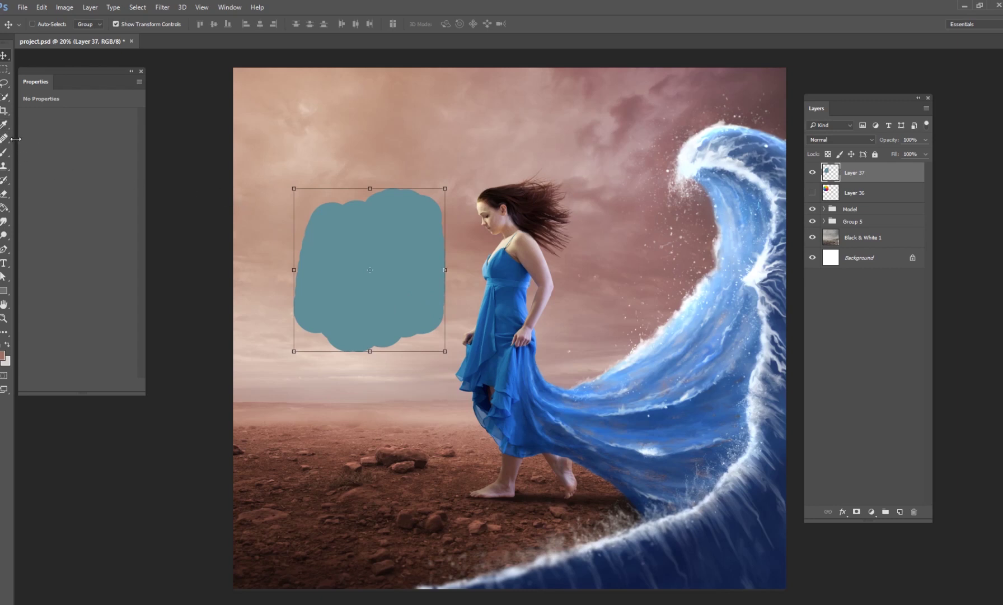
click(4, 126)
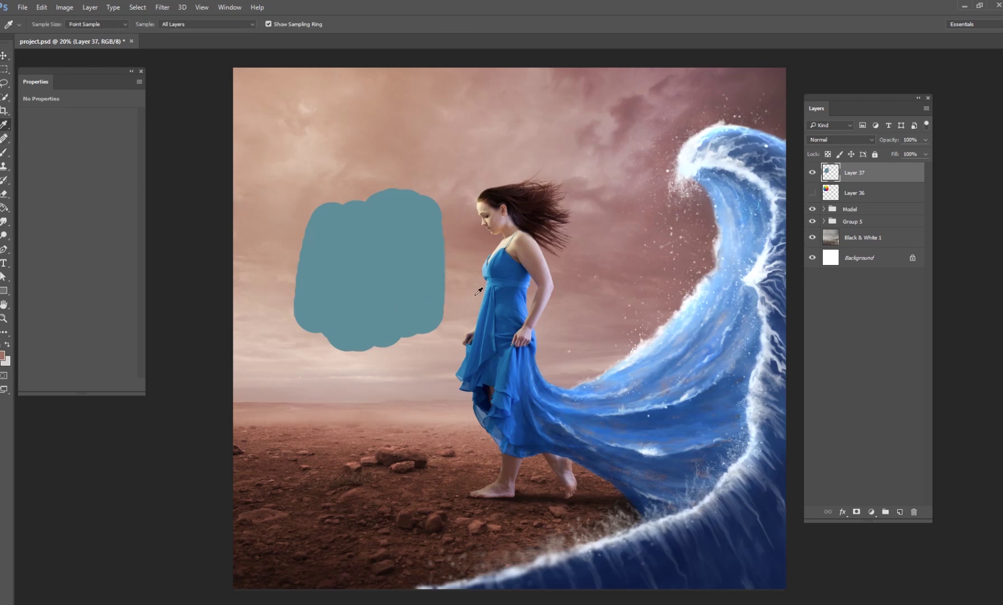
Step: Sample the teal blob as the foreground colour, inspect its hue in the Color Picker, then hide Layer 37
click(402, 249)
click(3, 355)
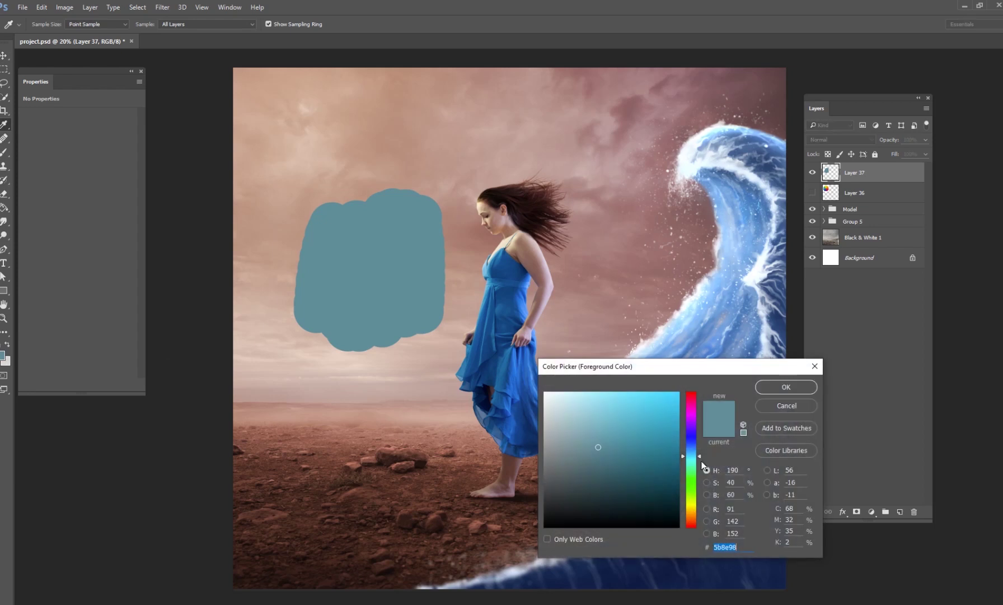
drag(630, 367, 535, 198)
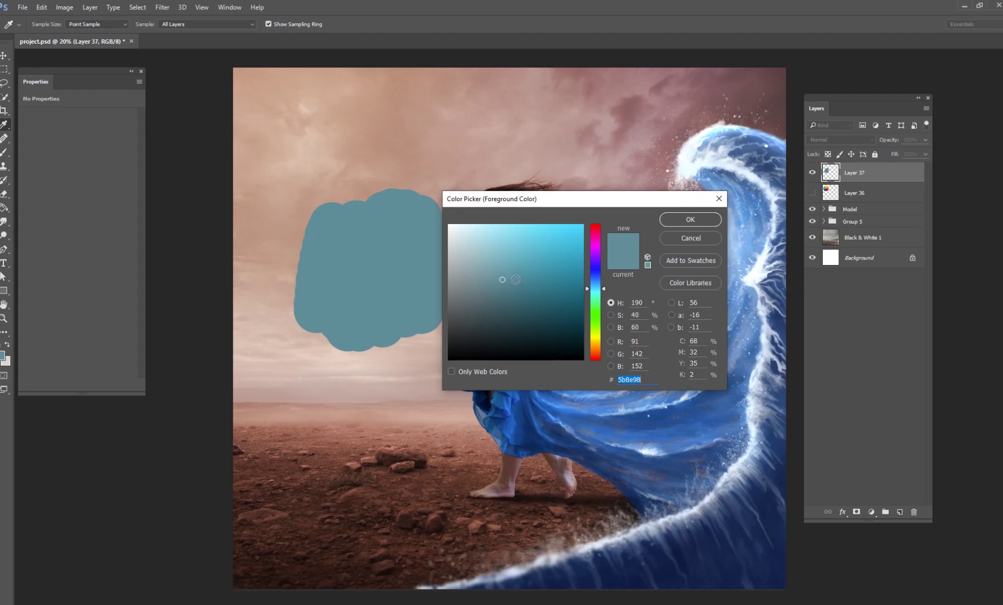
click(596, 290)
drag(637, 199, 457, 240)
drag(419, 323, 423, 330)
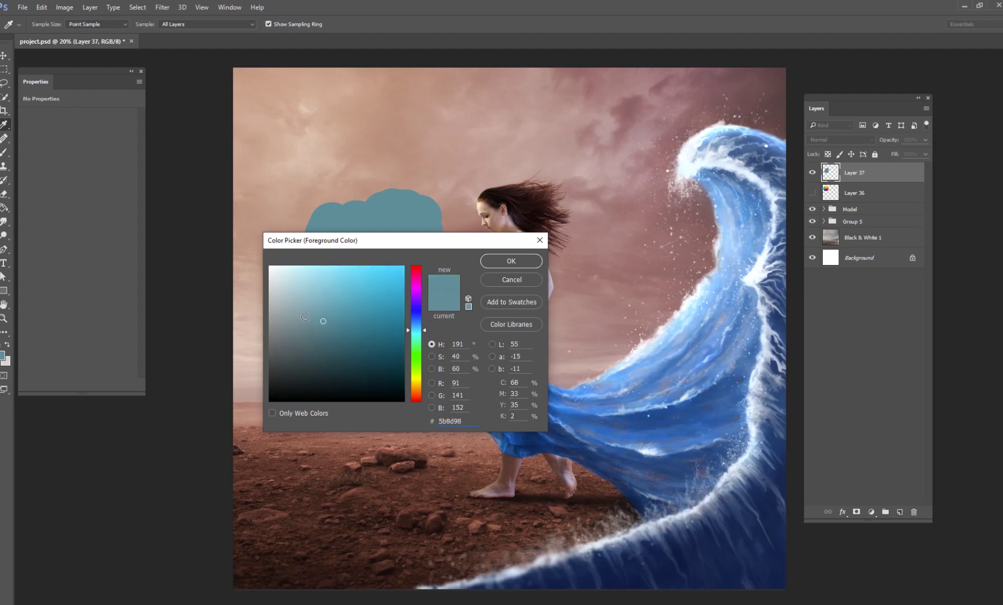
click(518, 281)
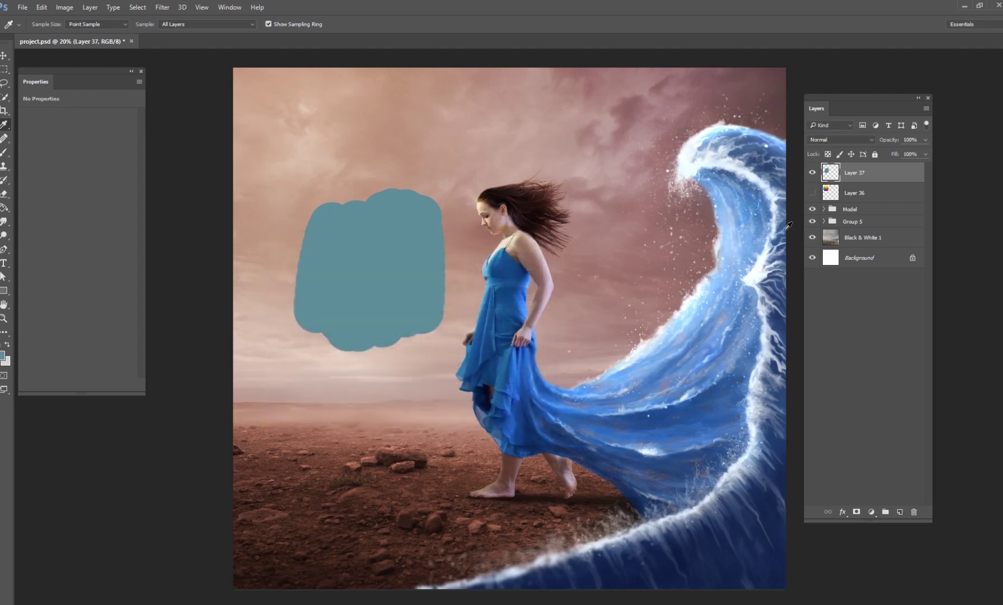
click(813, 172)
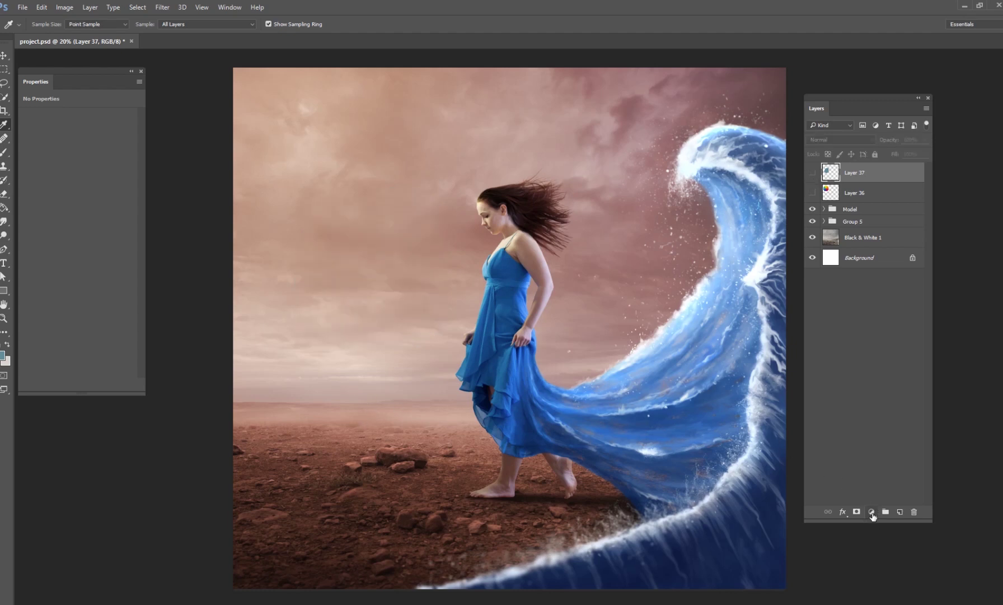
click(872, 513)
Step: Add a Selective Color adjustment layer and set its Blues to Cyan +100, Yellow +73
click(902, 498)
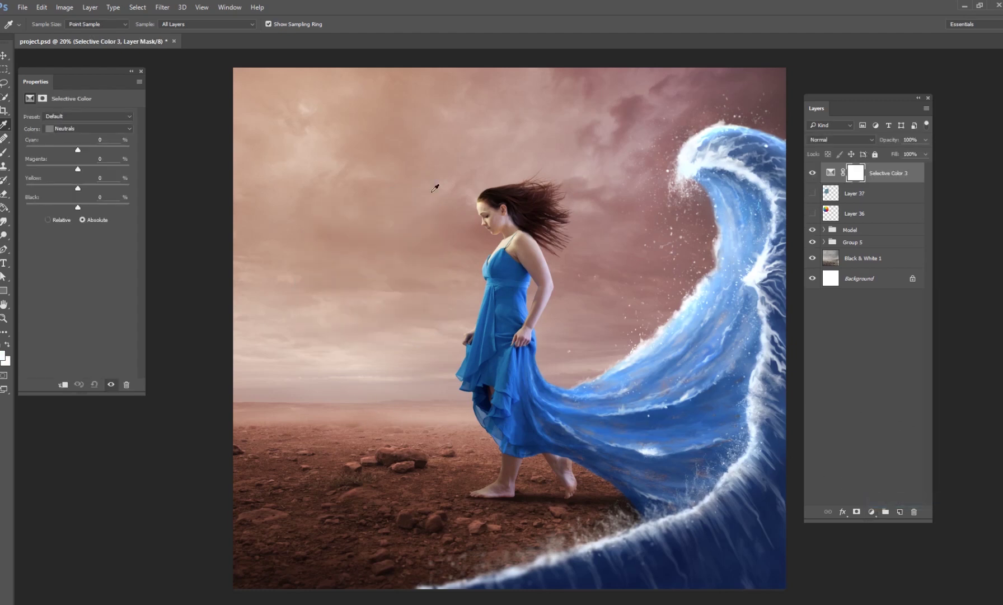
drag(79, 90, 289, 124)
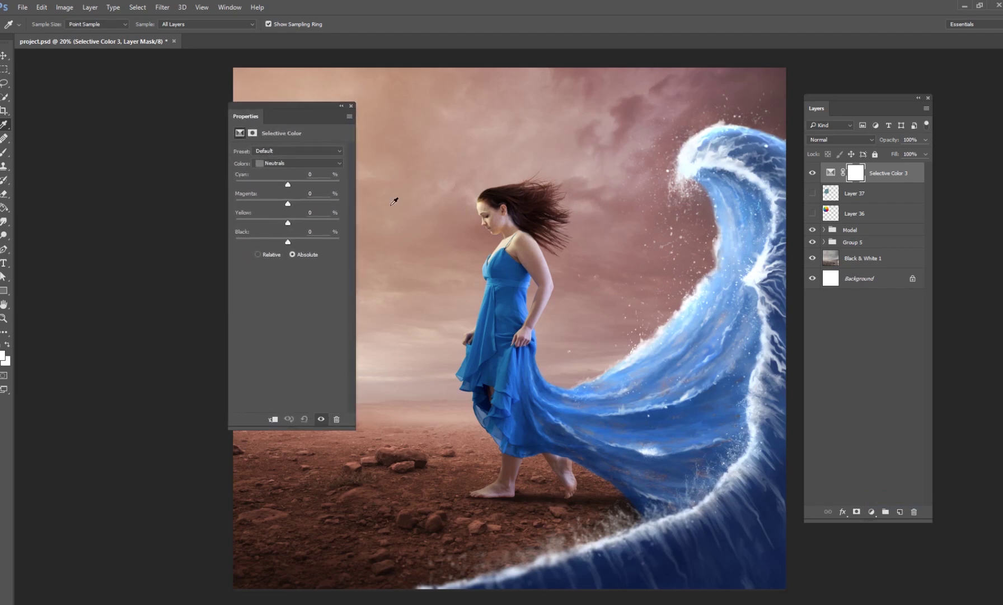
click(286, 163)
click(283, 205)
drag(313, 104, 279, 108)
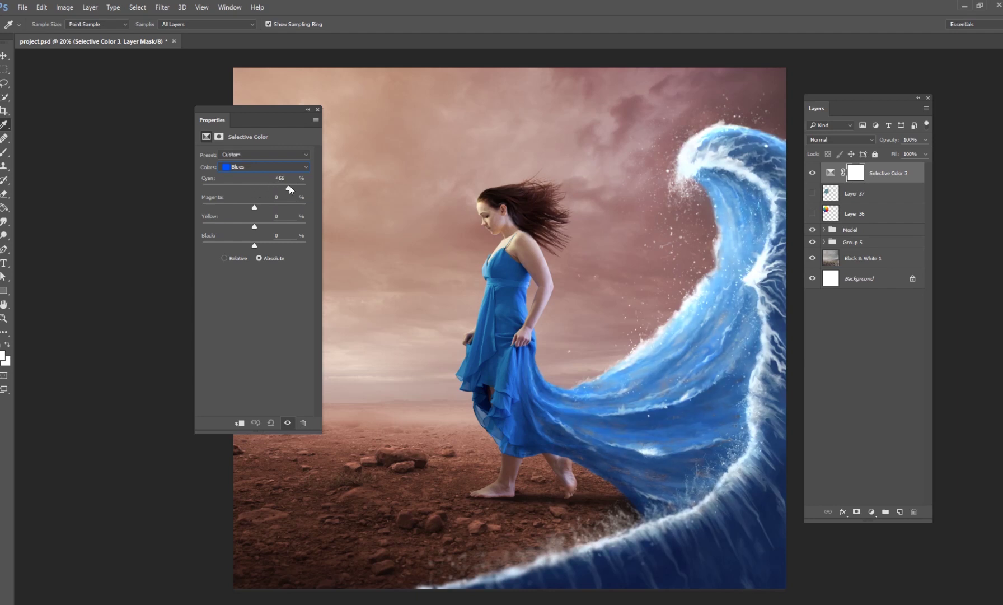
Step: Switch to the Cyans range and toggle the adjustment's visibility to compare before and after
click(812, 173)
click(246, 166)
click(259, 196)
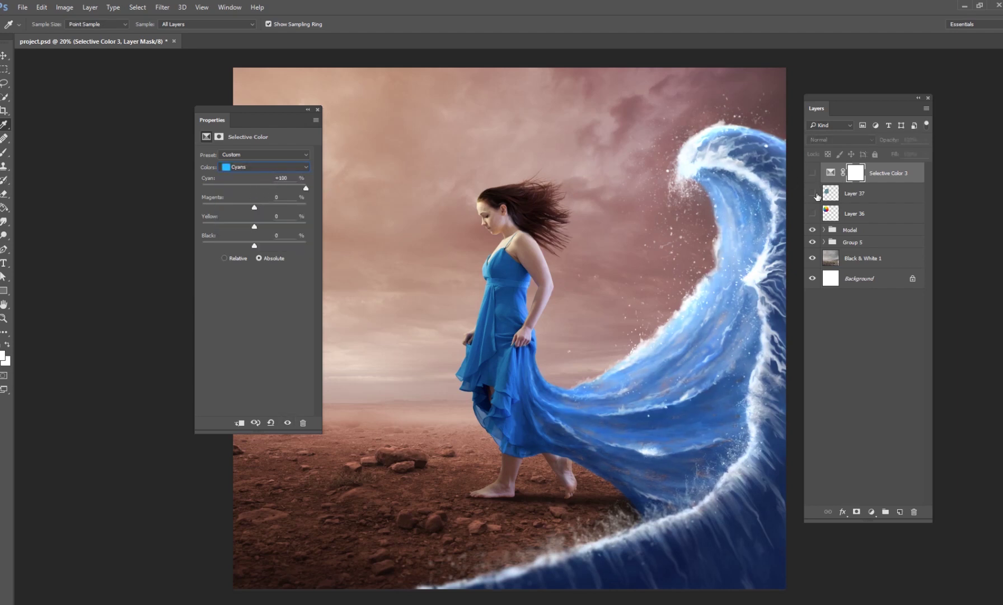
click(812, 174)
click(813, 173)
click(812, 173)
click(812, 172)
click(813, 173)
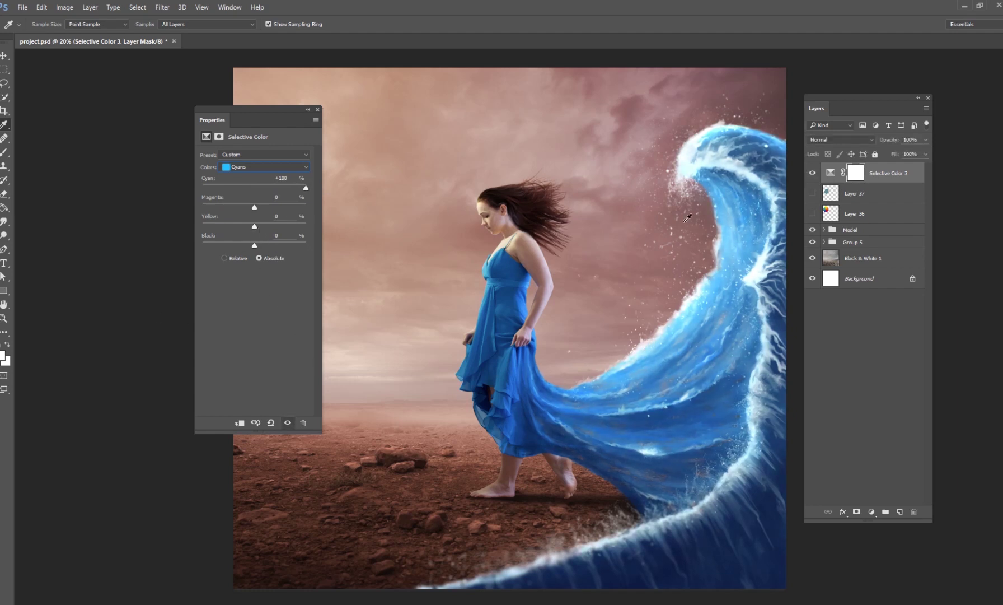
Step: Set the Cyans range to Cyan +100 and Yellow +19
click(261, 166)
click(242, 210)
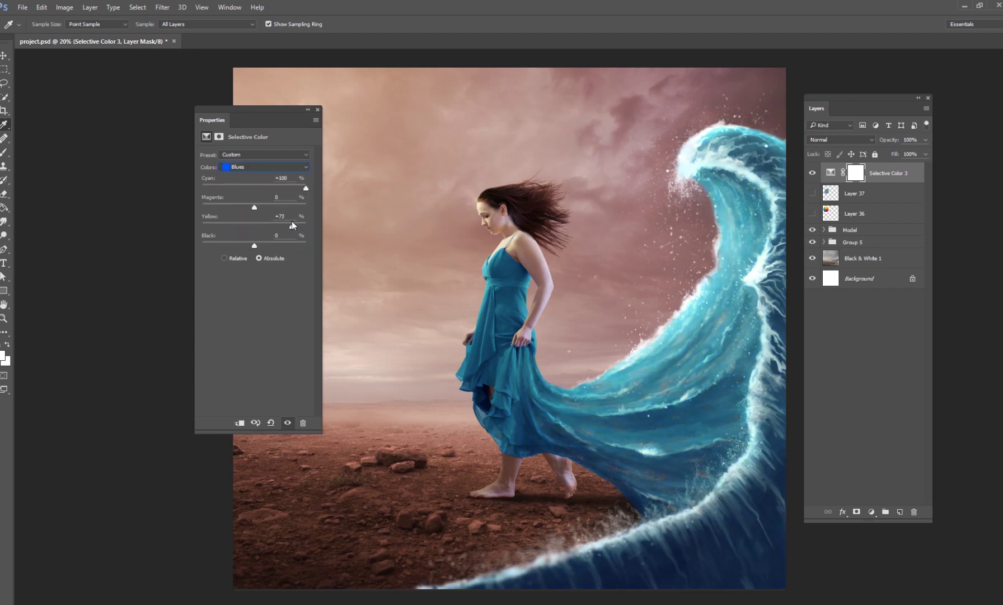
click(263, 167)
click(246, 197)
drag(262, 227, 264, 227)
drag(241, 119, 170, 116)
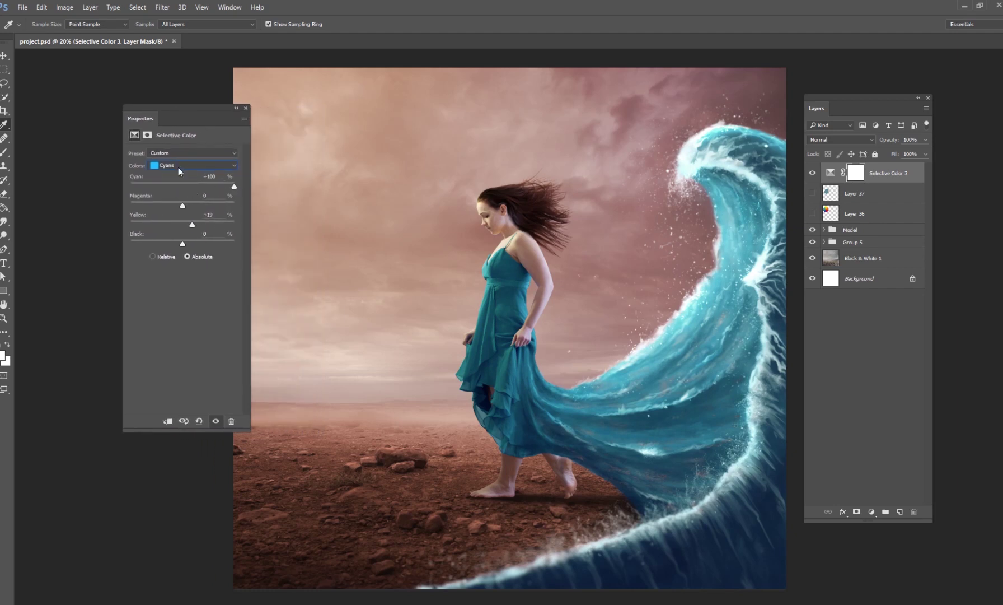
click(178, 168)
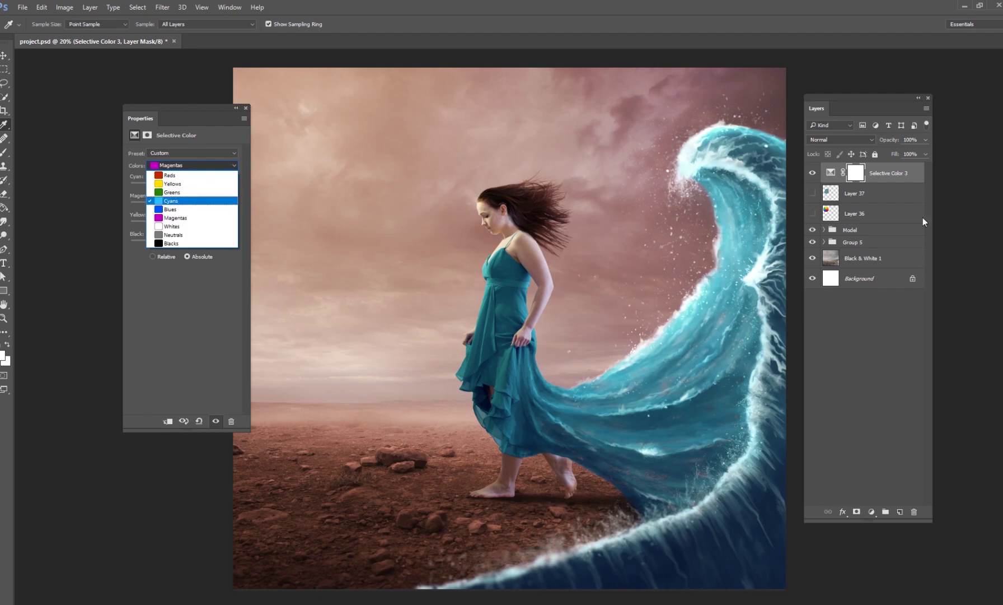
key(Return)
click(813, 172)
click(812, 172)
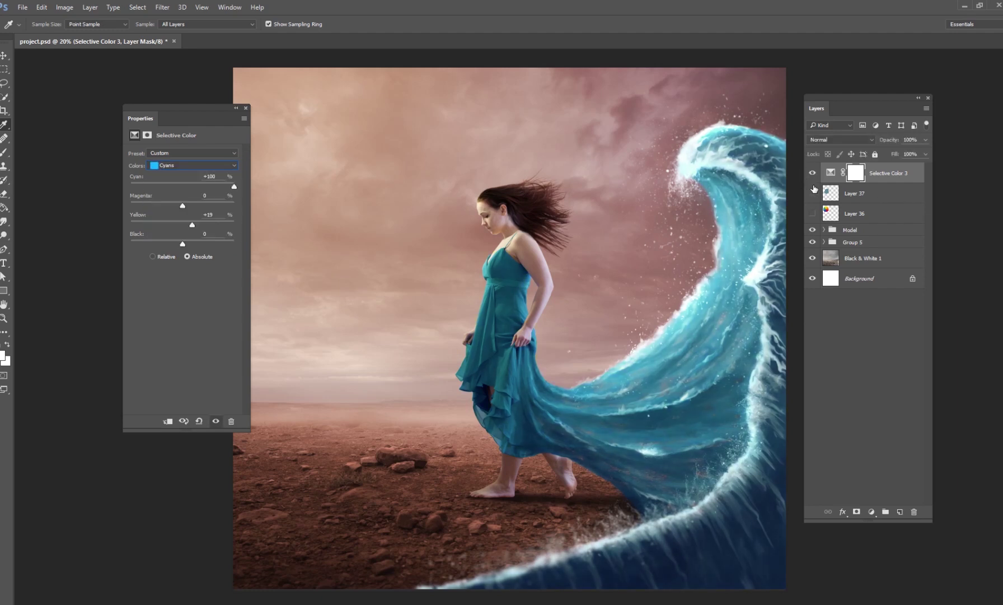
click(812, 193)
drag(181, 105, 117, 89)
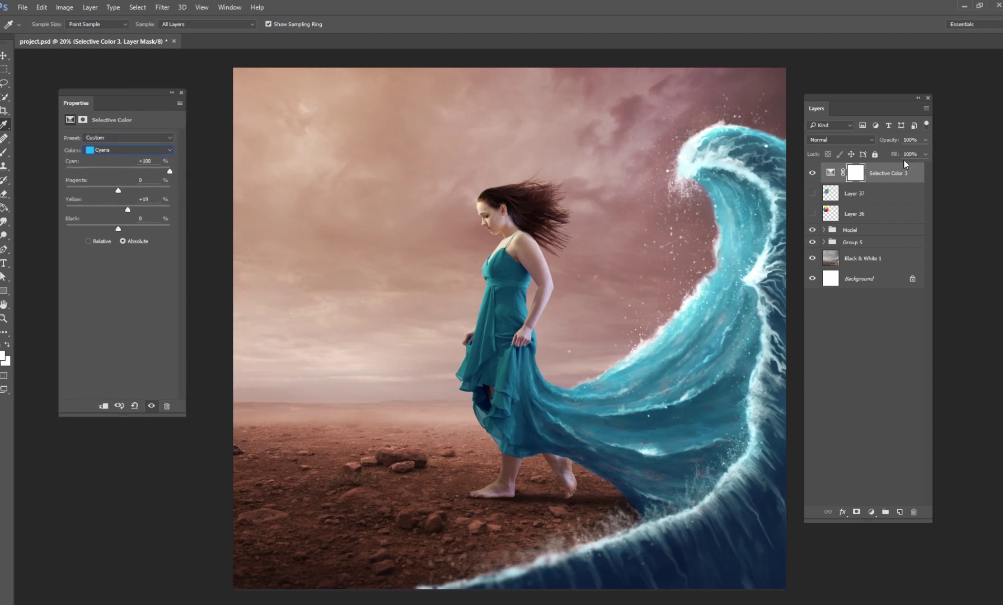
click(812, 173)
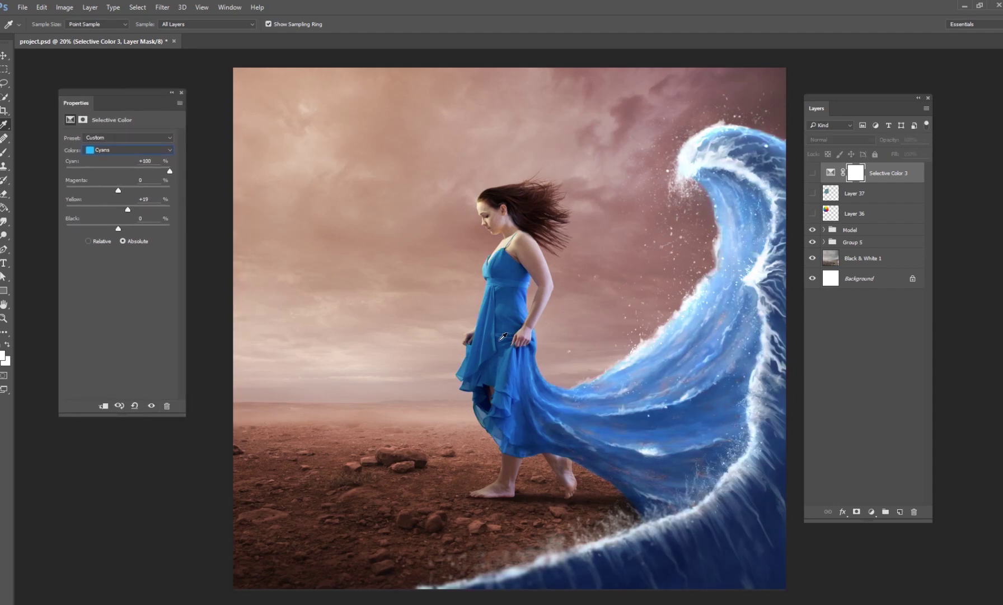
click(813, 173)
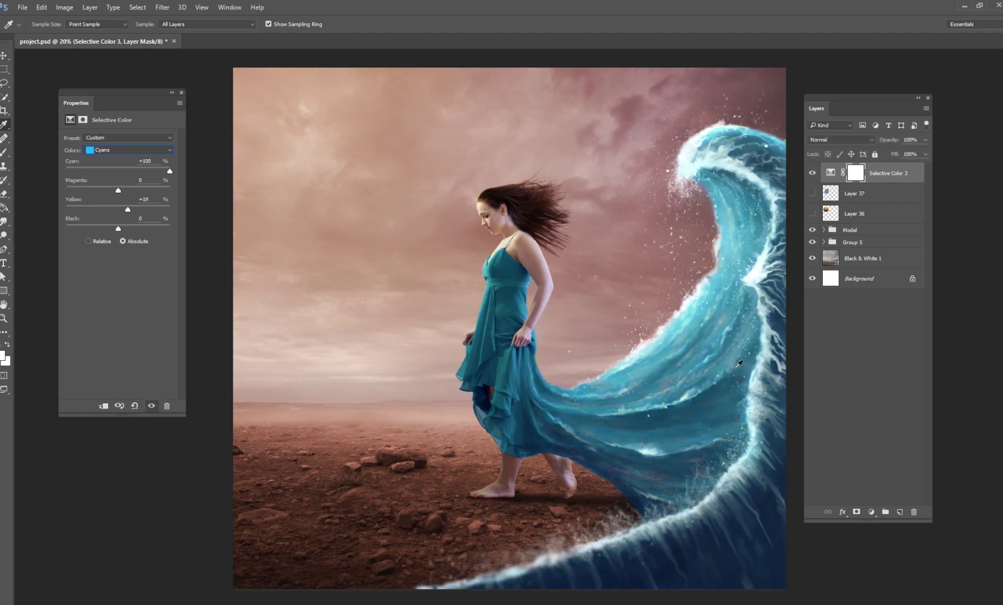
click(877, 278)
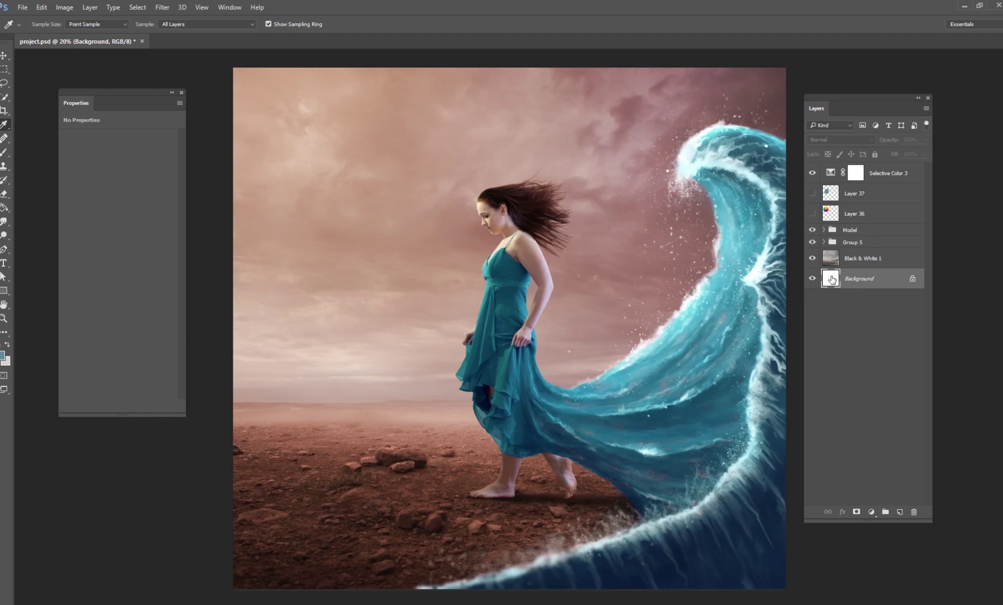
Step: Show colour wheel Layer 36, hide Selective Color 3, and select Layer 36 with the Move tool
click(812, 213)
click(813, 173)
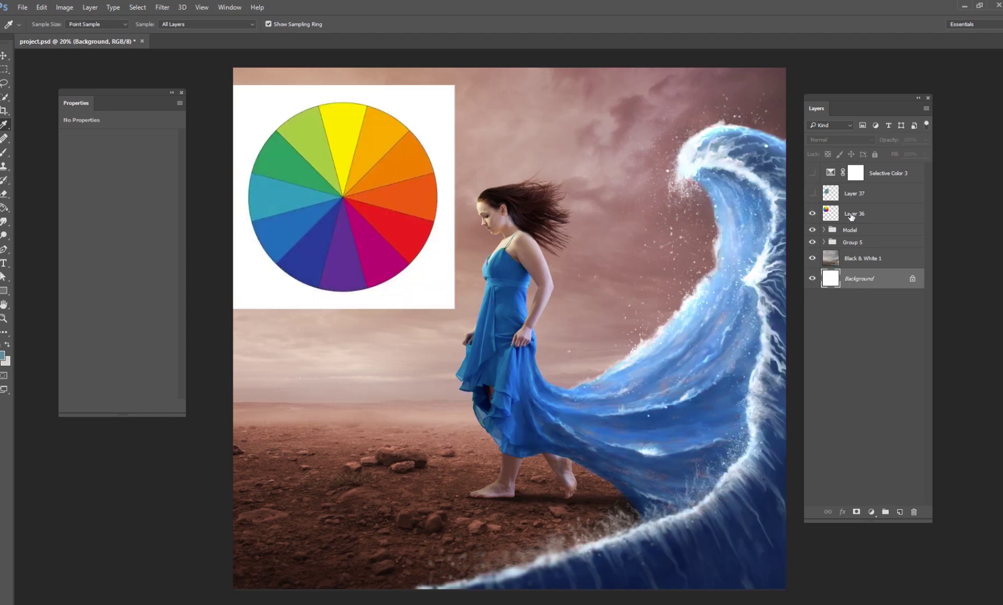
click(848, 217)
click(4, 55)
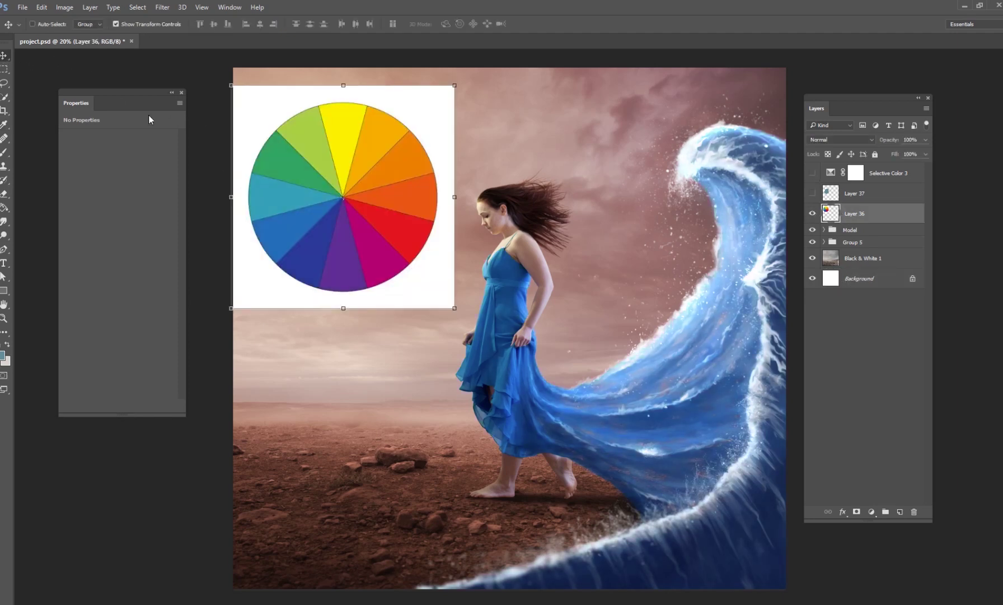